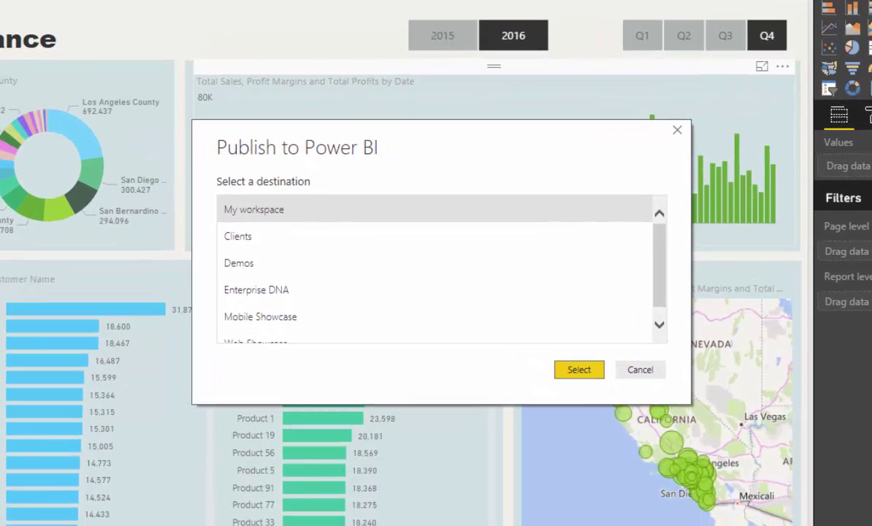
Publish the report to the Demos workspace.
mouse_move(473, 131)
left_mouse_down()
mouse_move(516, 111)
mouse_move(490, 127)
left_mouse_up()
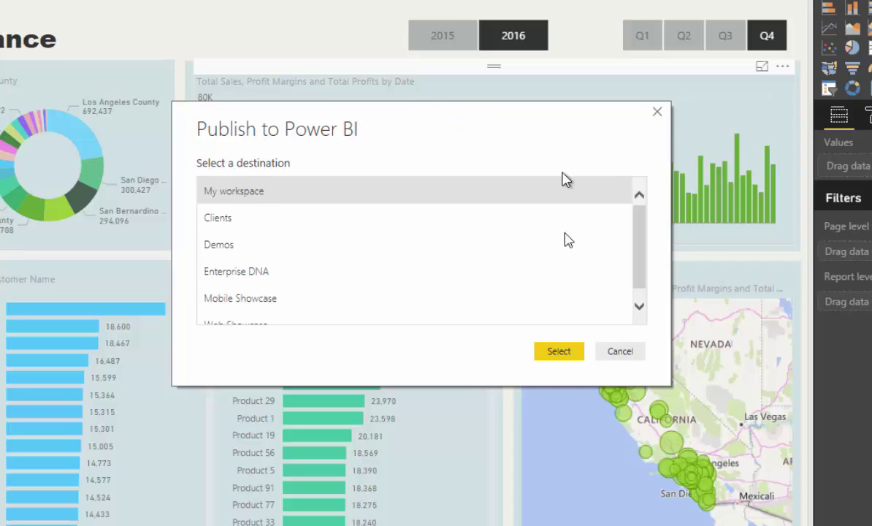
scroll(386, 252, "down", 1)
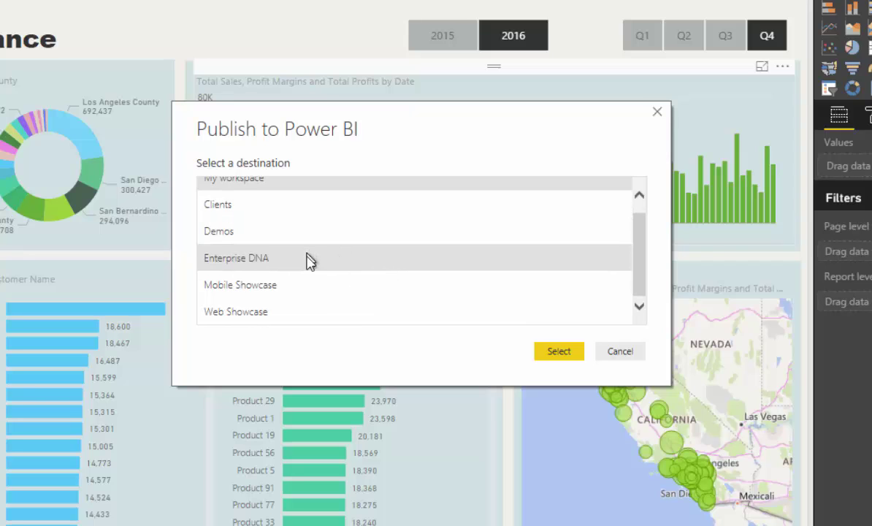
scroll(307, 262, "up", 1)
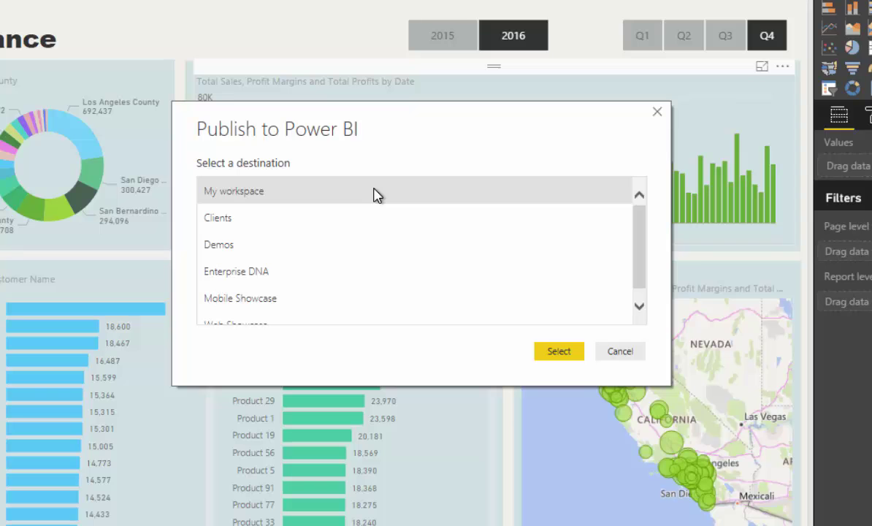
scroll(365, 220, "down", 1)
left_click(353, 233)
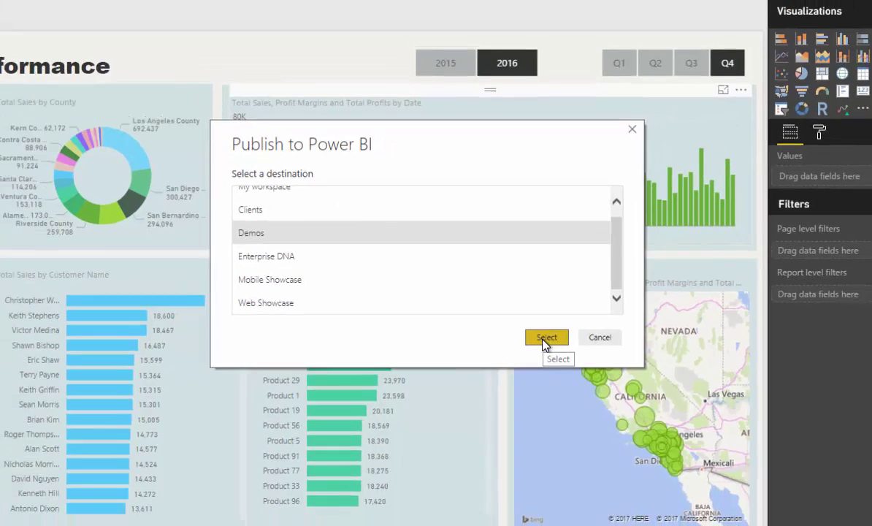
left_click(558, 352)
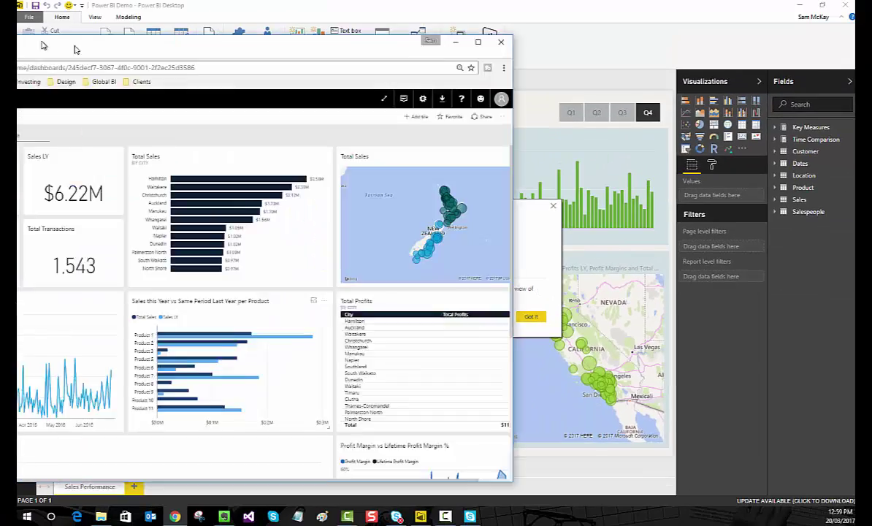
Switch to the Power BI service in the browser and open the Power BI Demo report in the Demos workspace.
left_click_drag(44, 46, 305, 36)
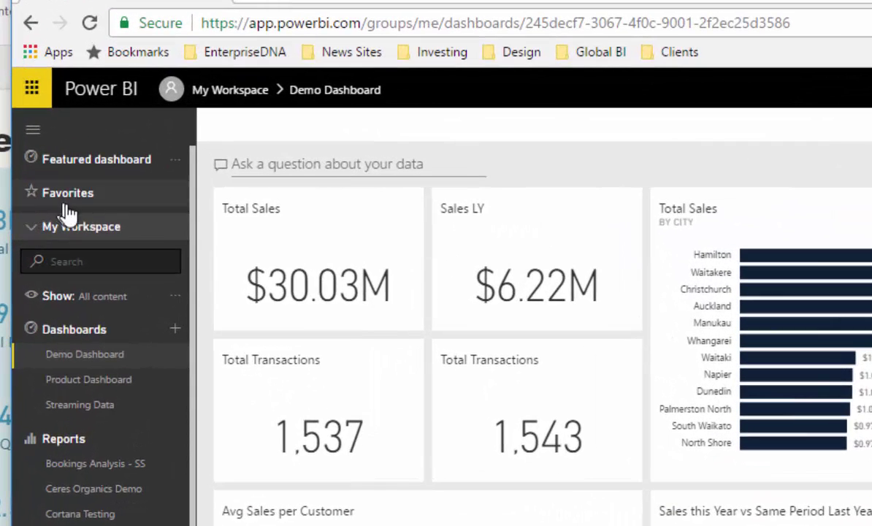
left_click(33, 233)
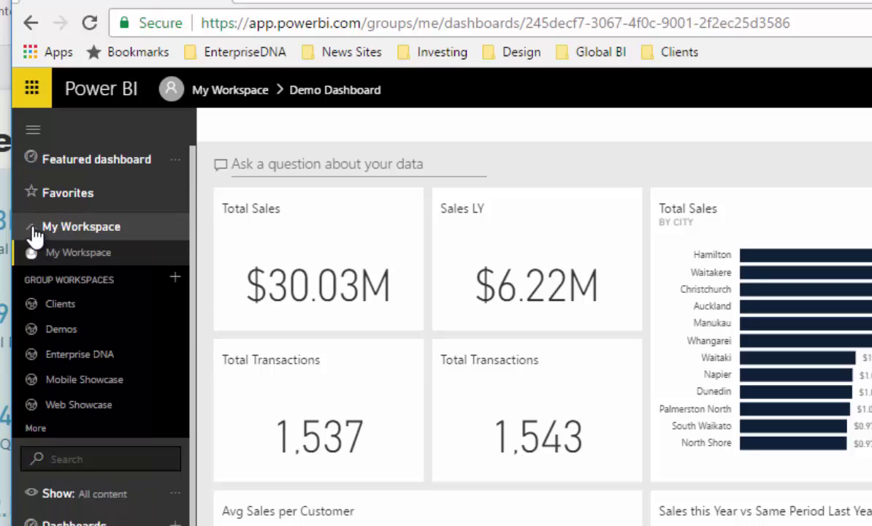
left_click(67, 329)
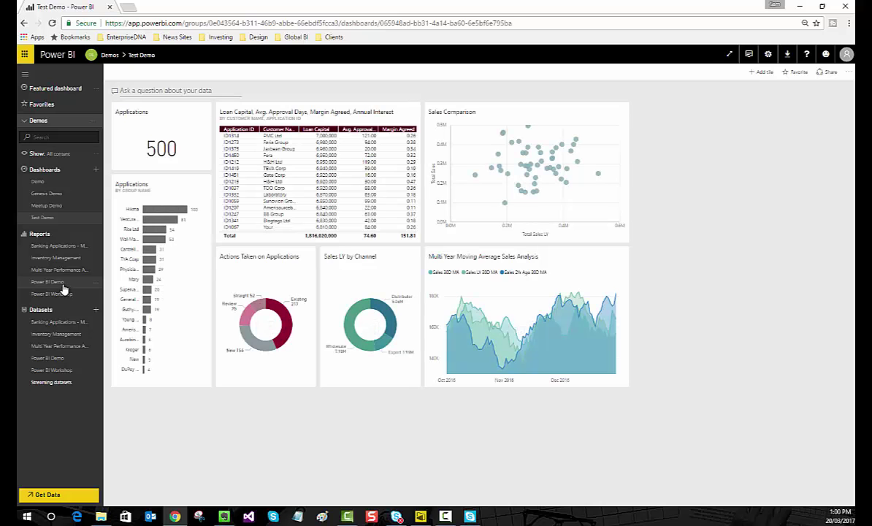
left_click(64, 283)
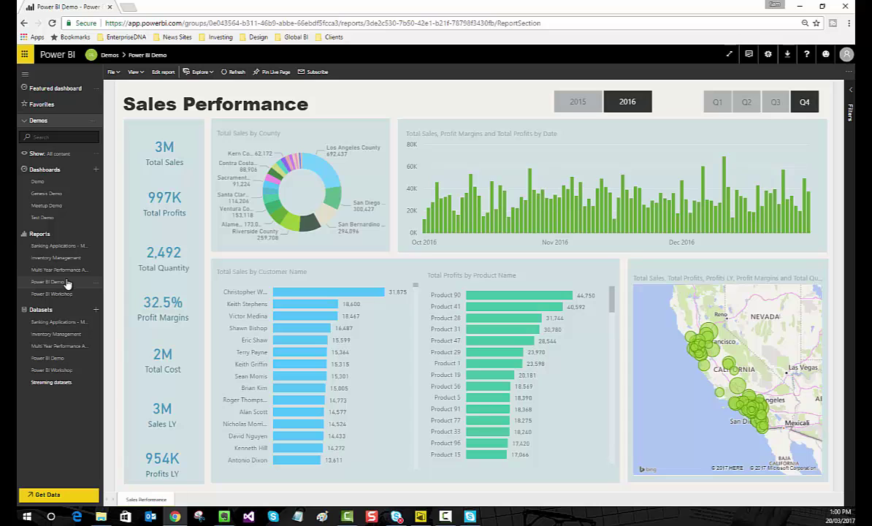
Cross-filter the report by Los Angeles County in the Total Sales by County chart, review the file options, and clear the selection.
left_click(326, 179)
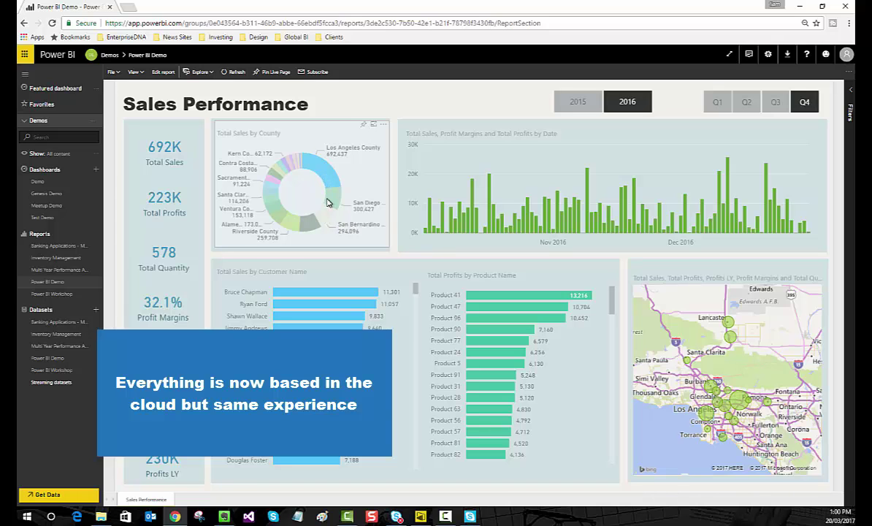
mouse_move(328, 202)
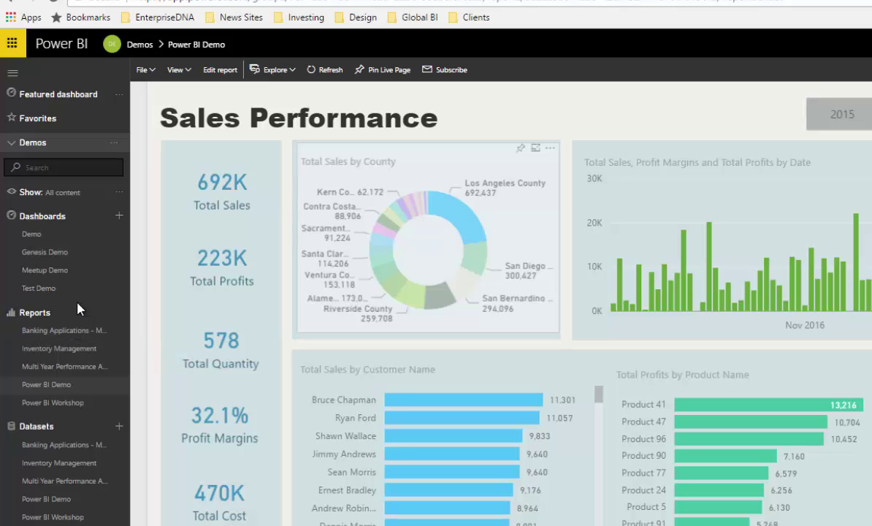
left_click(144, 70)
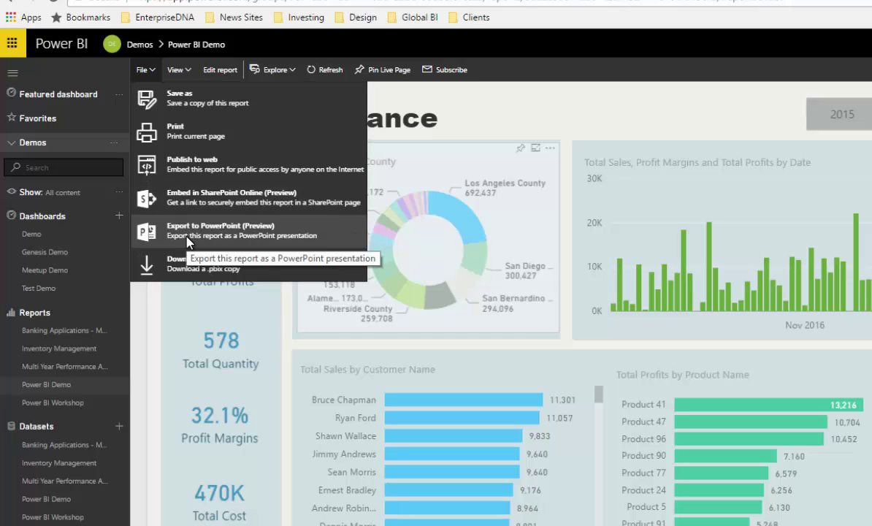
left_click(596, 119)
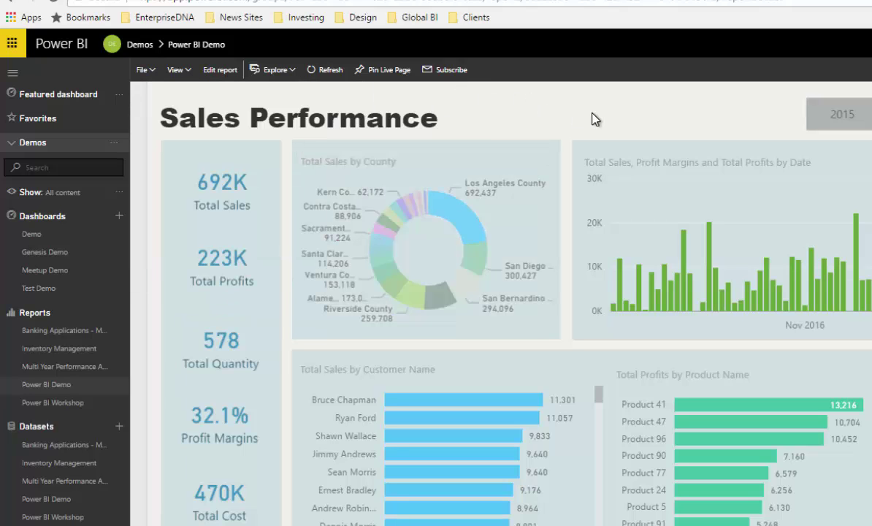
mouse_move(459, 227)
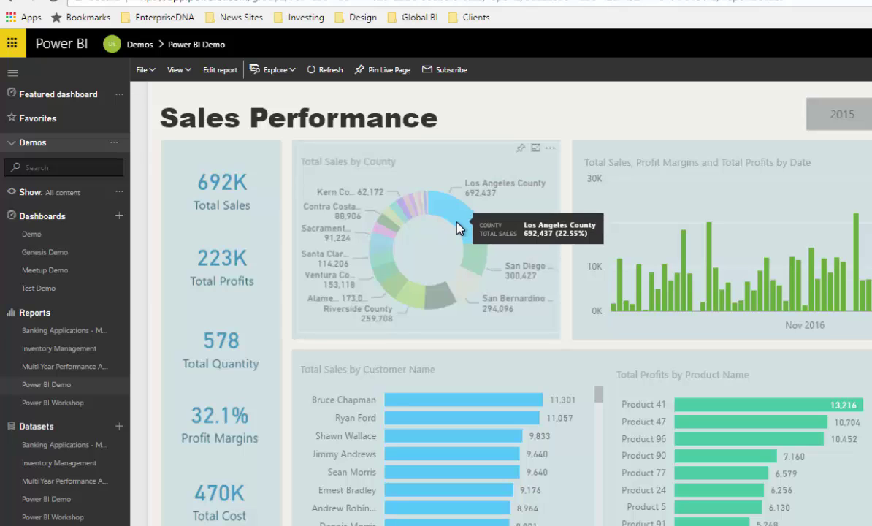
left_click(458, 228)
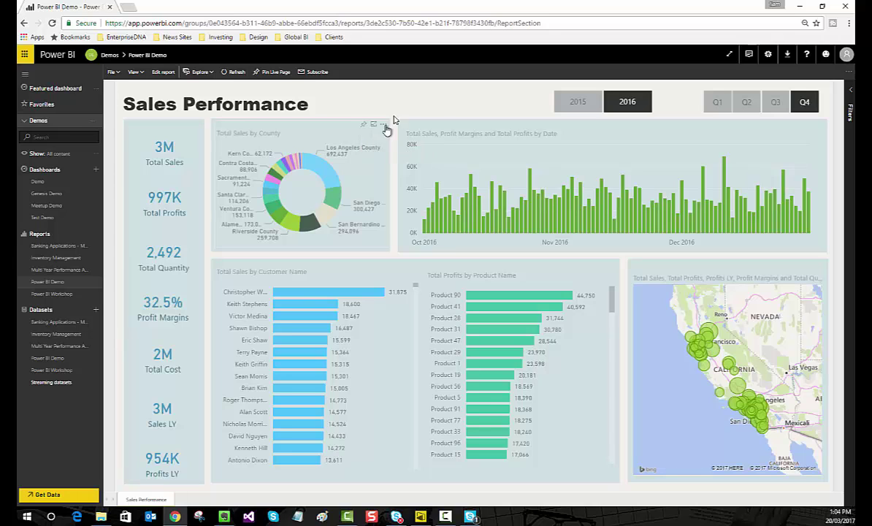
left_click(850, 94)
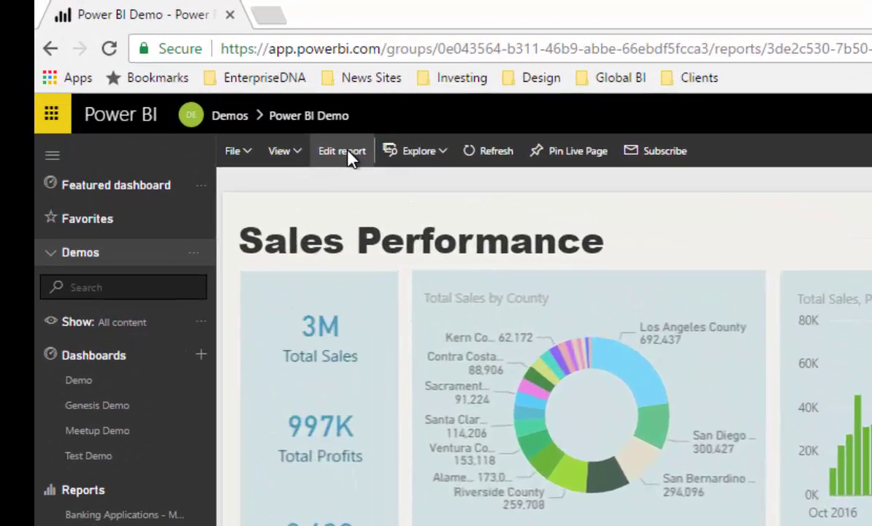
Open the report for editing and select the Total Sales by Customer Name bar chart.
left_click(167, 74)
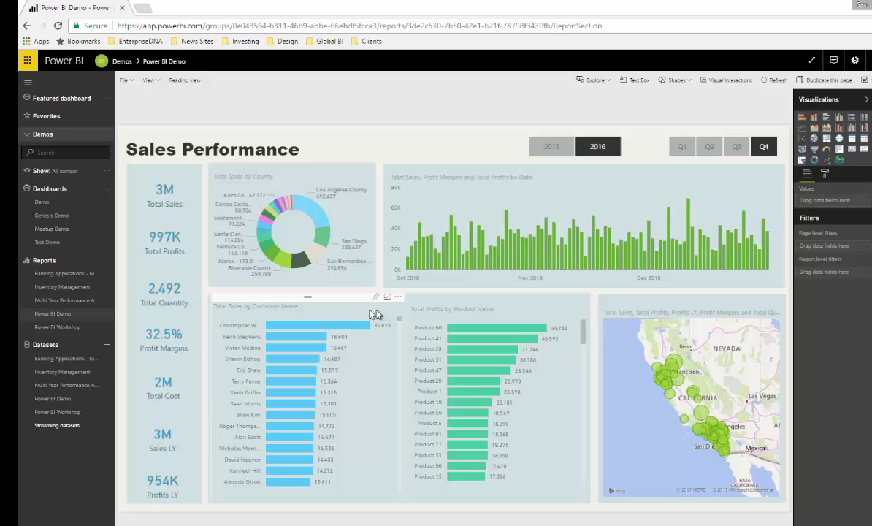
left_click(346, 279)
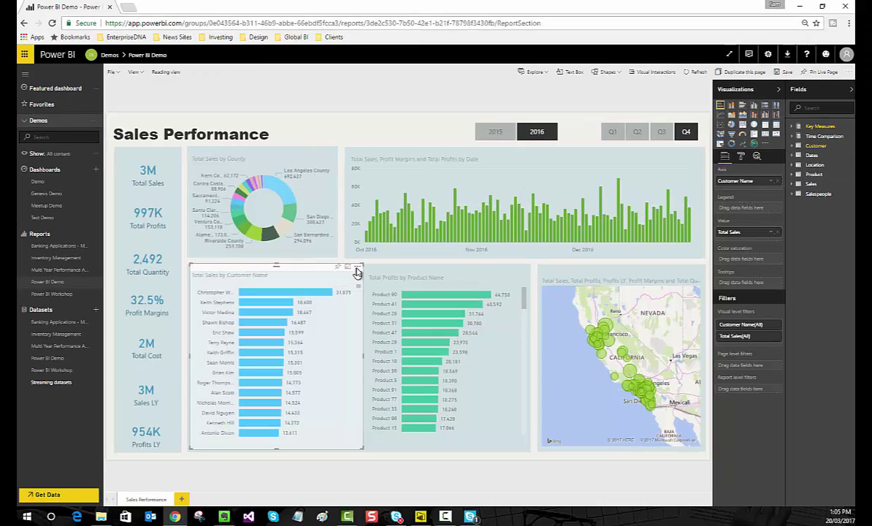
mouse_move(363, 266)
left_mouse_down()
mouse_move(323, 285)
mouse_move(359, 269)
left_mouse_up()
Set the default data color of the California map's bubbles to teal and slightly widen the visualization settings area.
left_click(654, 281)
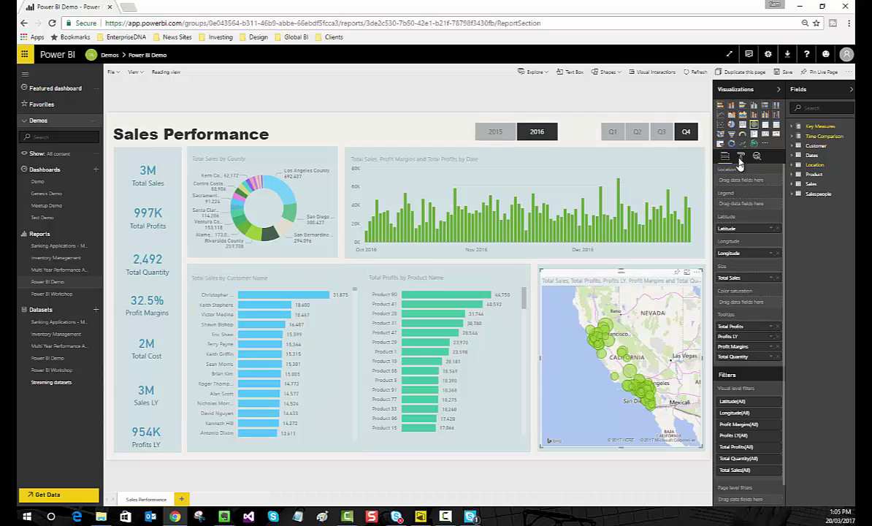
left_click(741, 156)
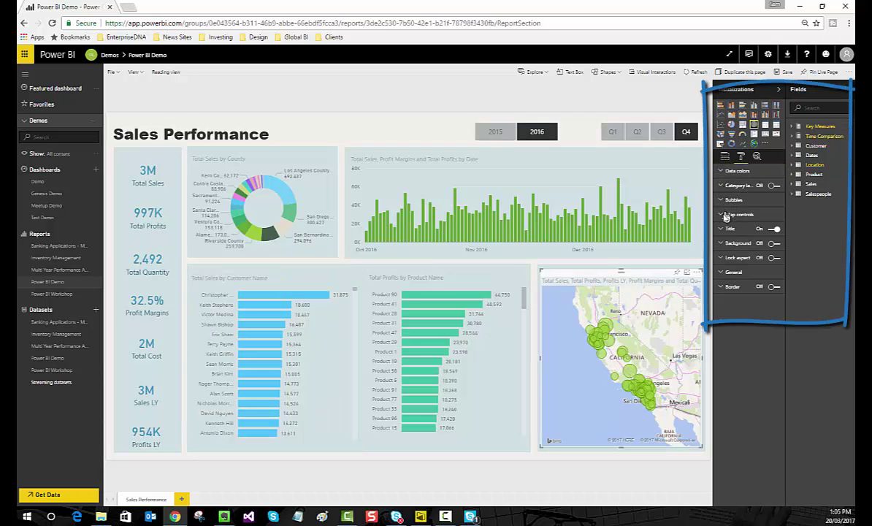
left_click(729, 171)
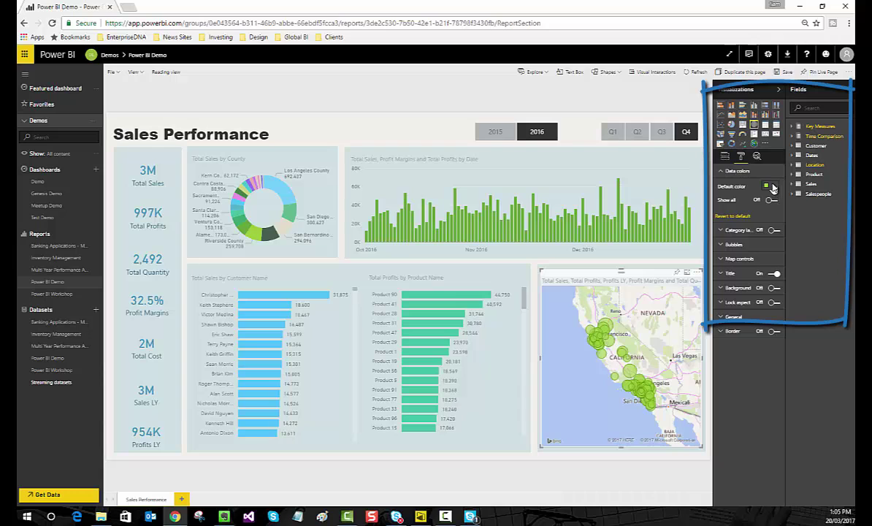
left_click(767, 186)
left_click(769, 206)
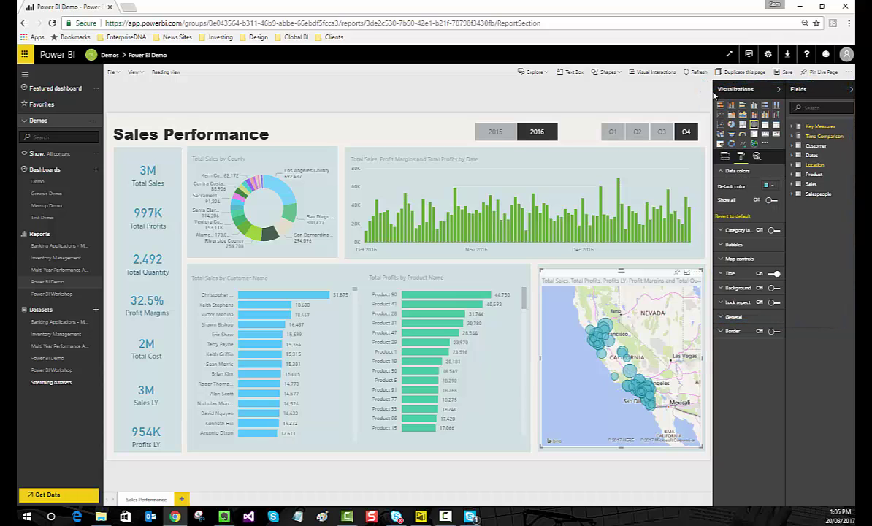
left_click_drag(712, 91, 702, 93)
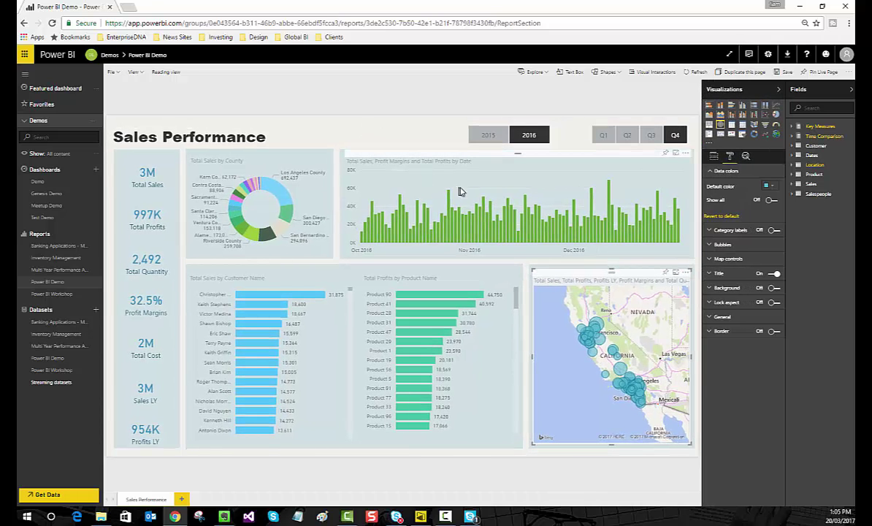
In the by-date column chart, set Total Profits as the value and move Total Sales to the tooltips.
left_click(714, 155)
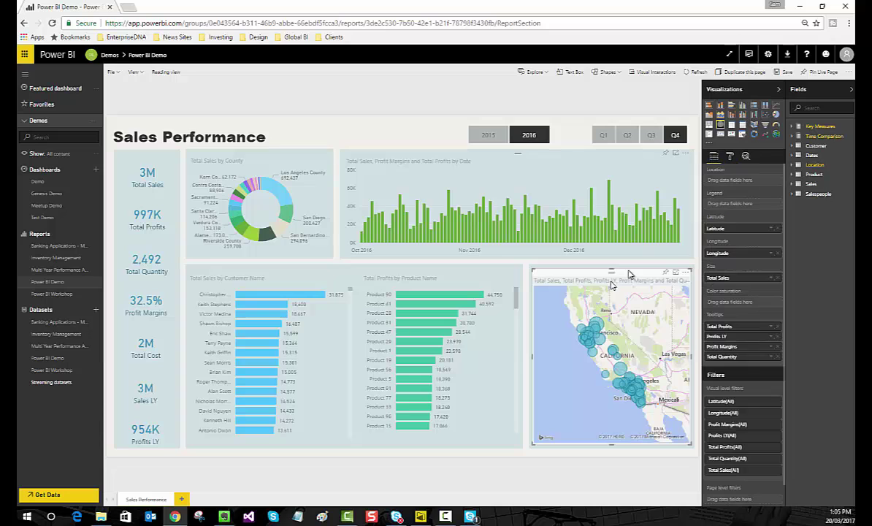
left_click(502, 188)
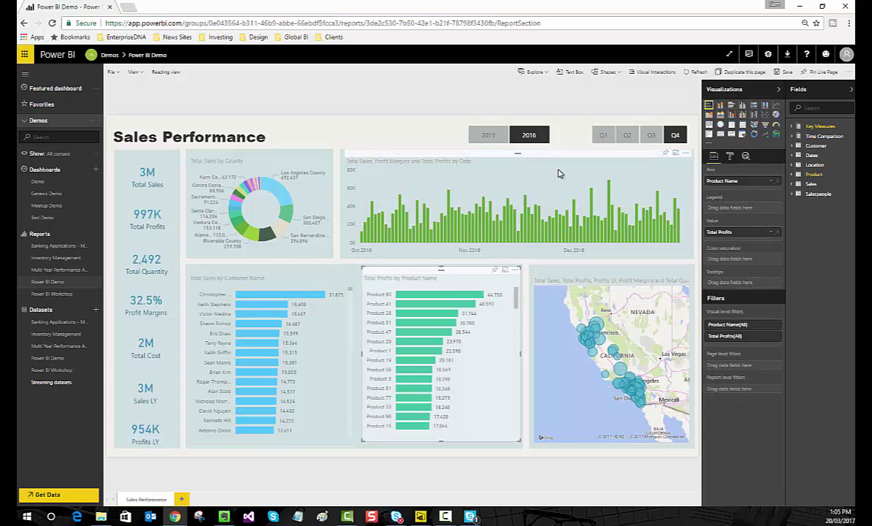
left_click(812, 127)
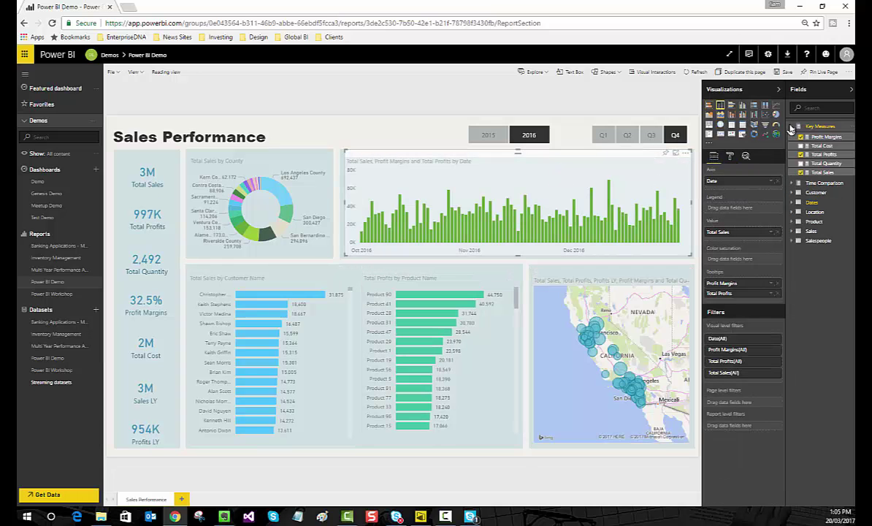
left_click_drag(824, 154, 727, 231)
left_click_drag(815, 175, 735, 287)
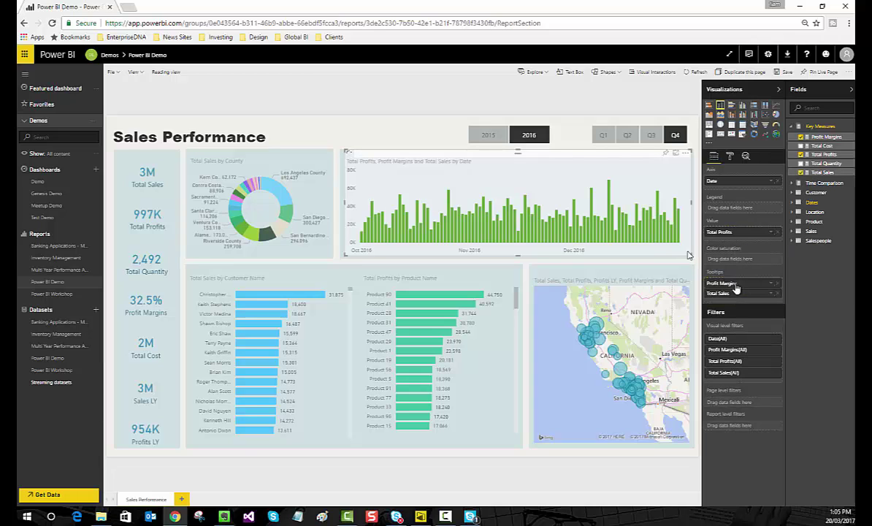
left_click(397, 131)
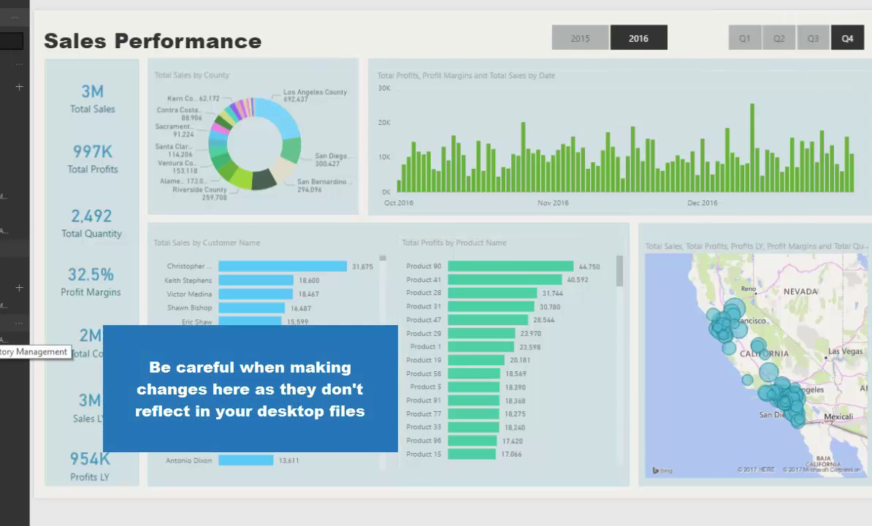
Add a new report page and place the Salesperson Name field from the Salespeople table on it as a visual.
mouse_move(451, 288)
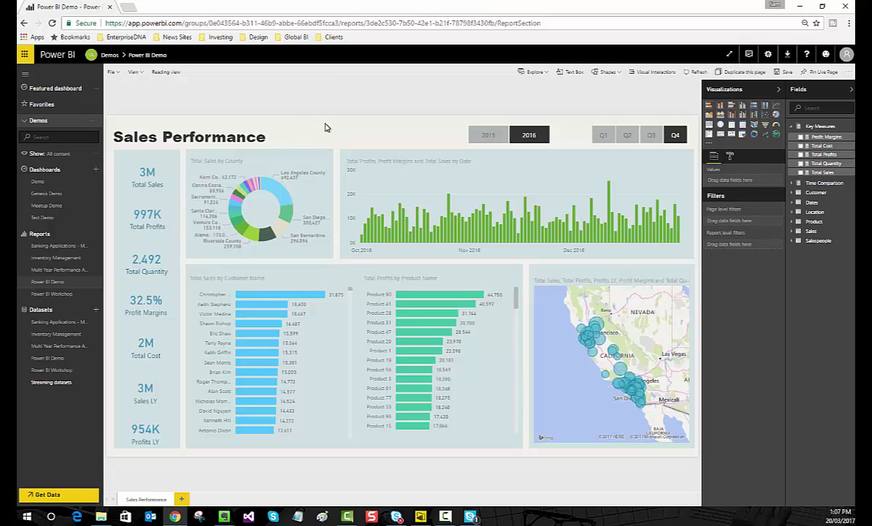
left_click(183, 500)
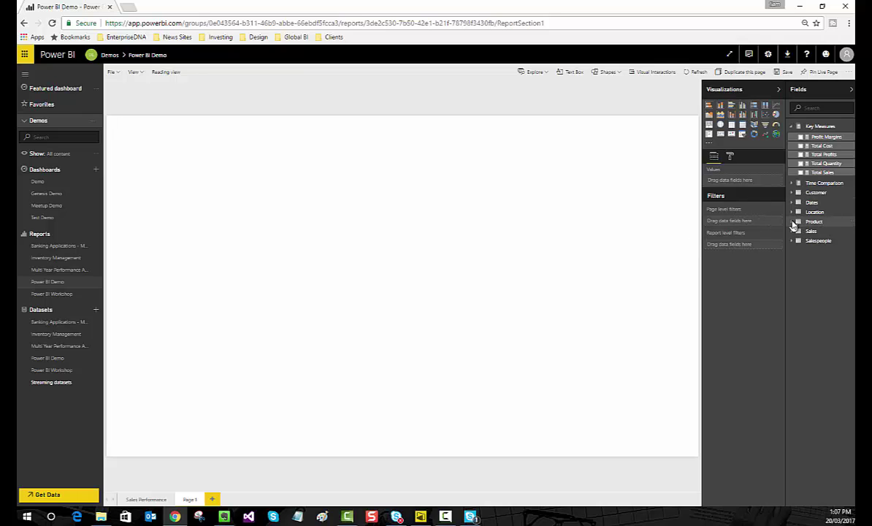
left_click(793, 232)
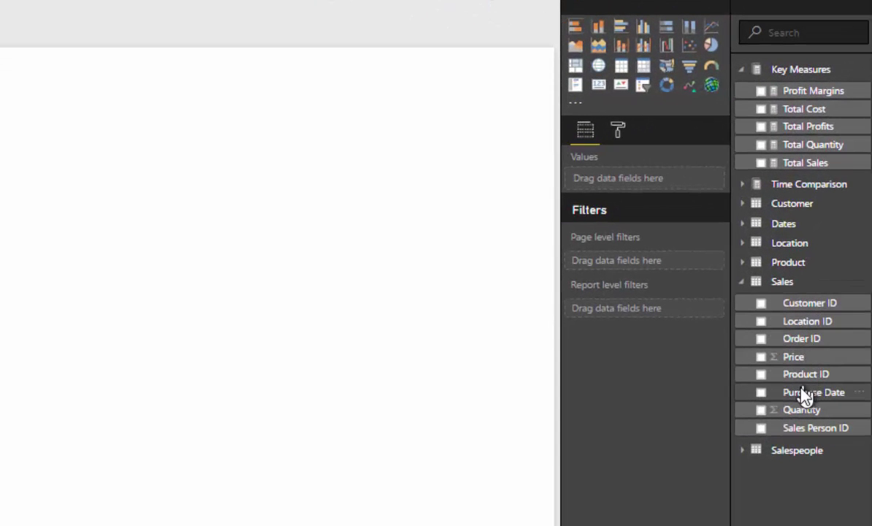
left_click(742, 283)
left_click(743, 301)
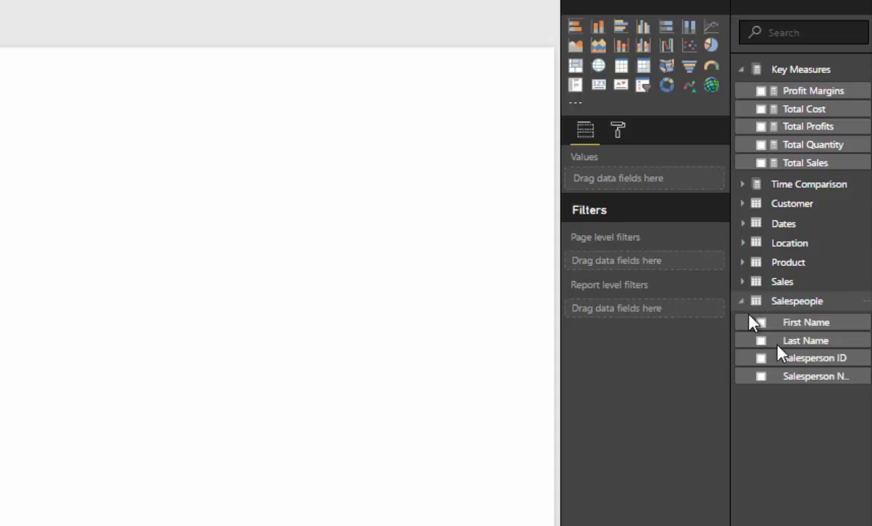
left_click_drag(813, 376, 43, 212)
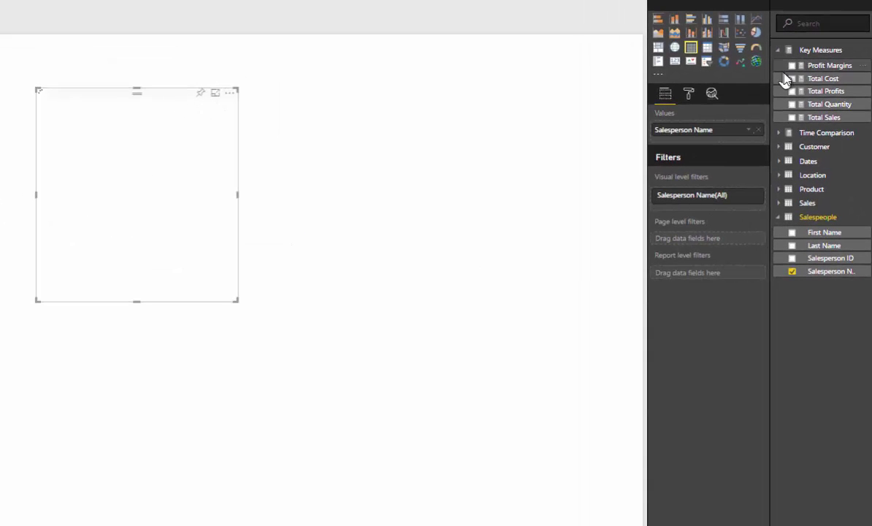
Add the Total Quantity measure to the Salesperson Name table and turn it into a larger stacked bar chart.
left_click_drag(828, 111, 730, 144)
left_click_drag(236, 301, 449, 419)
left_click(660, 21)
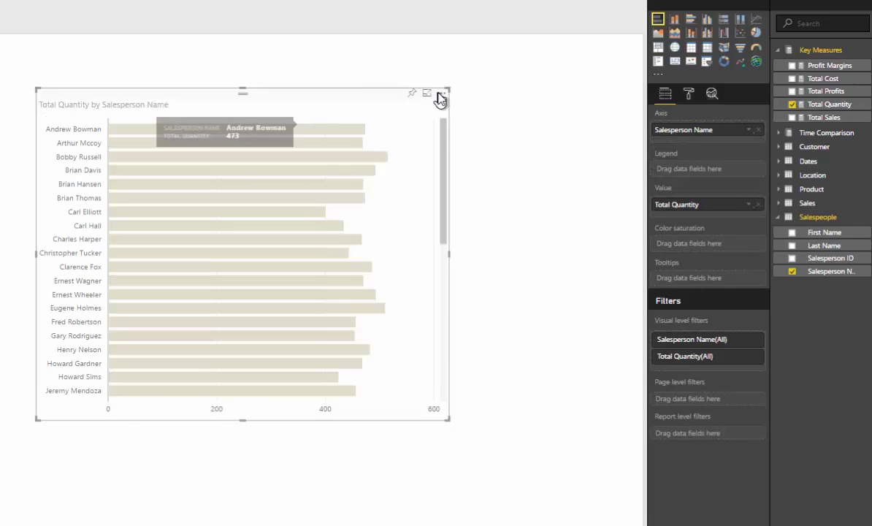
Sort the salesperson bar chart by Total Quantity in descending order and move it to the left side of the page.
left_click(442, 93)
left_click(465, 121)
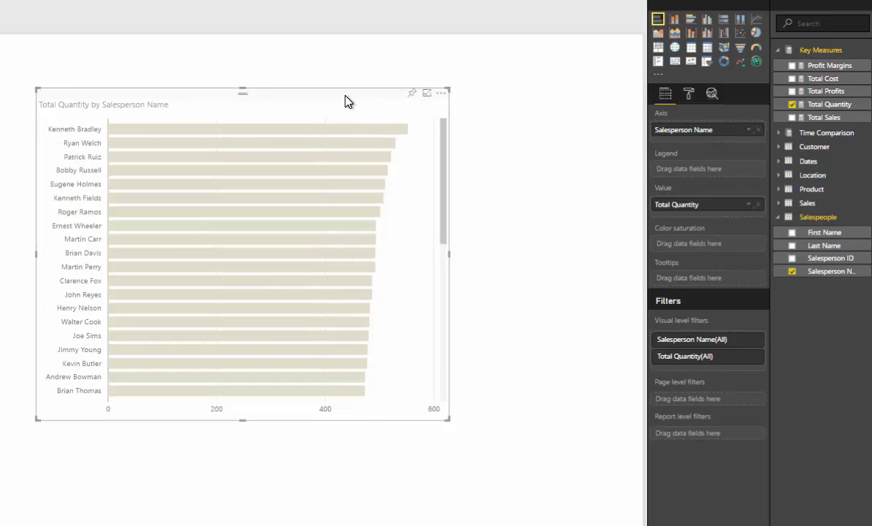
left_click_drag(347, 102, 107, 96)
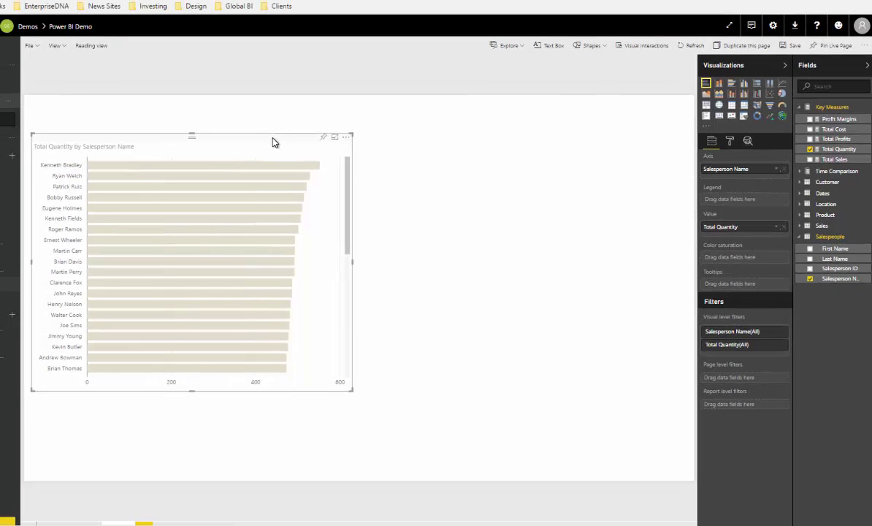
left_click_drag(276, 140, 272, 144)
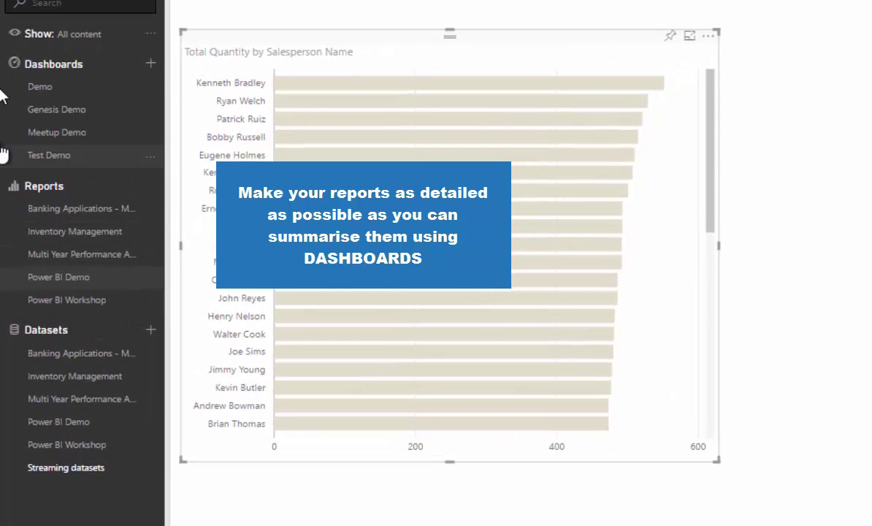
Open the Demo dashboard of the Demos workspace.
left_click(55, 87)
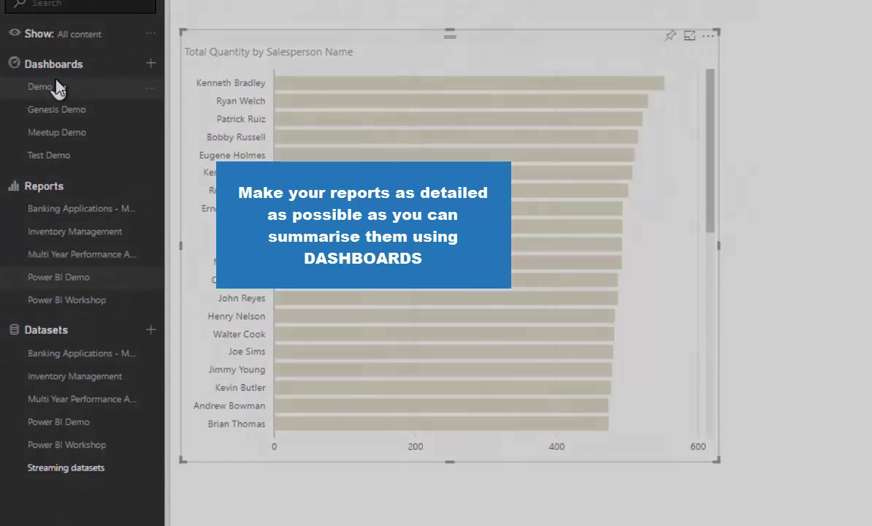